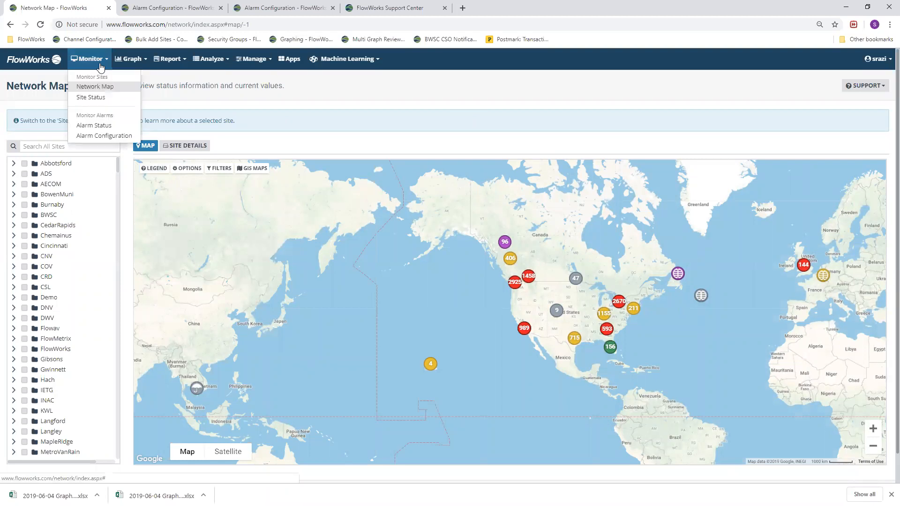
# Start a new notification or alarm from the alarm configuration page and set its type to Alarm
pyautogui.click(106, 136)
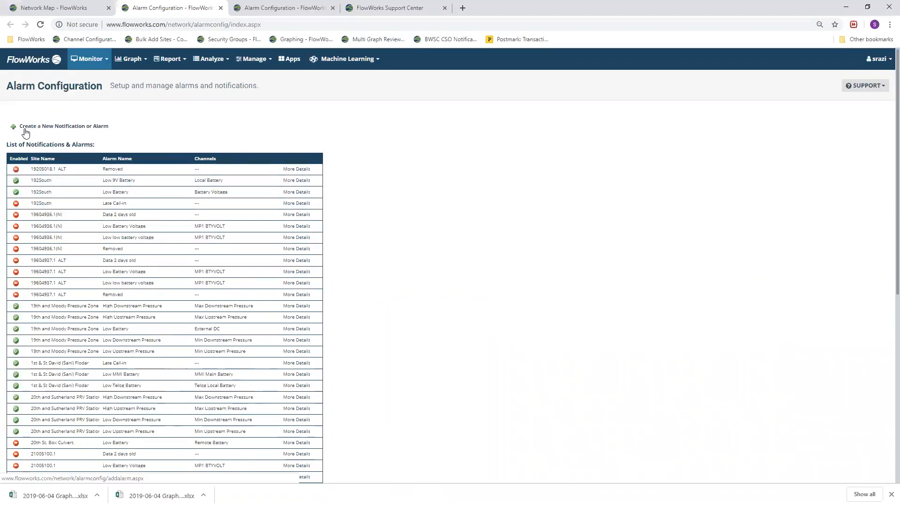
pyautogui.click(68, 127)
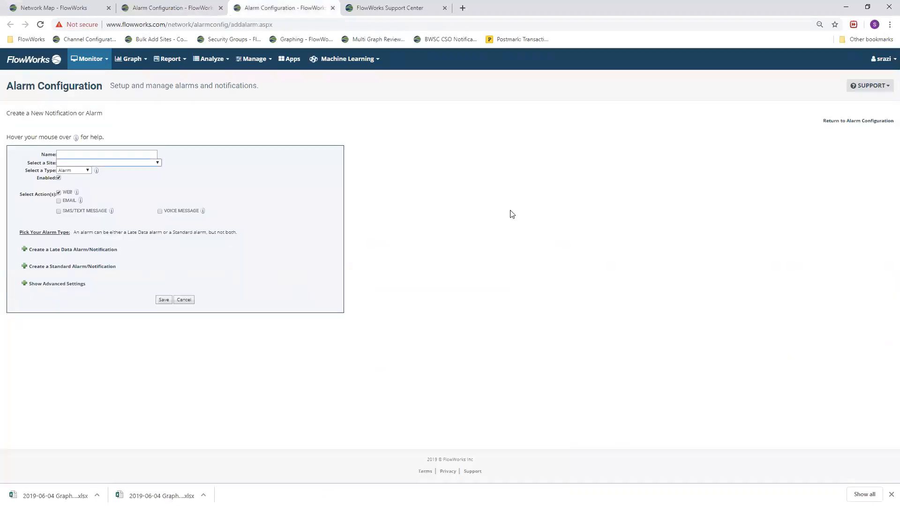
pyautogui.click(78, 174)
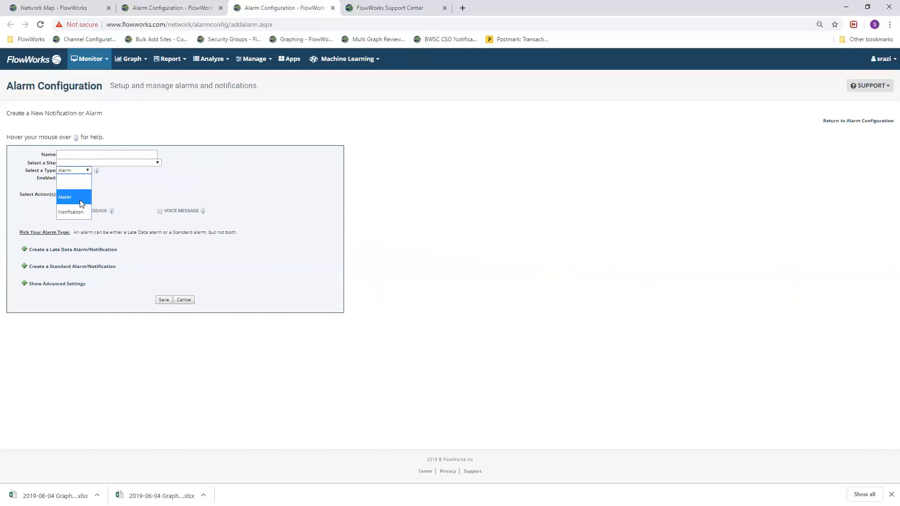
pyautogui.click(79, 199)
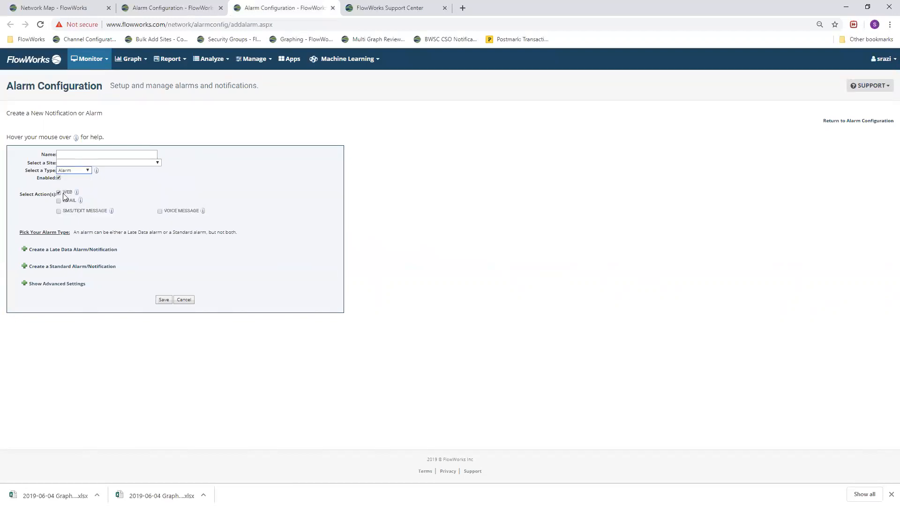
# Display the network map legend to examine the site status colours and return to the new alarm form
pyautogui.click(53, 8)
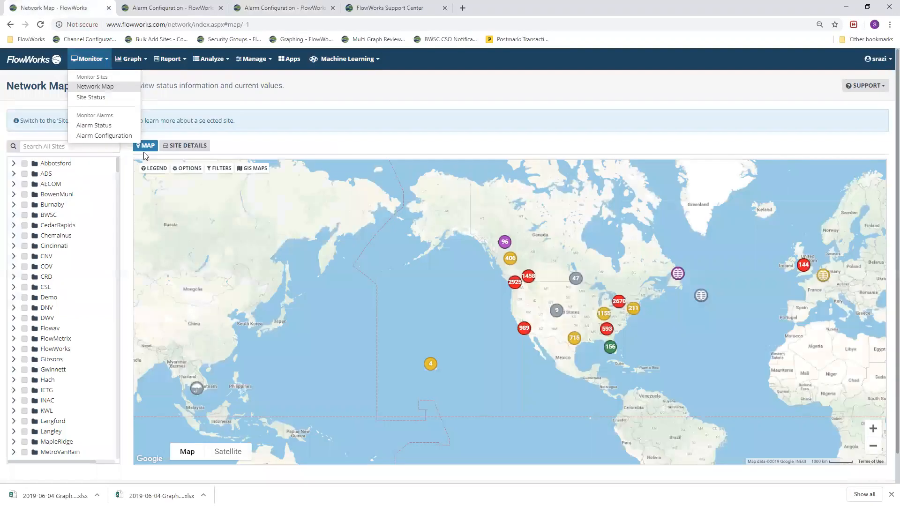
pyautogui.click(153, 168)
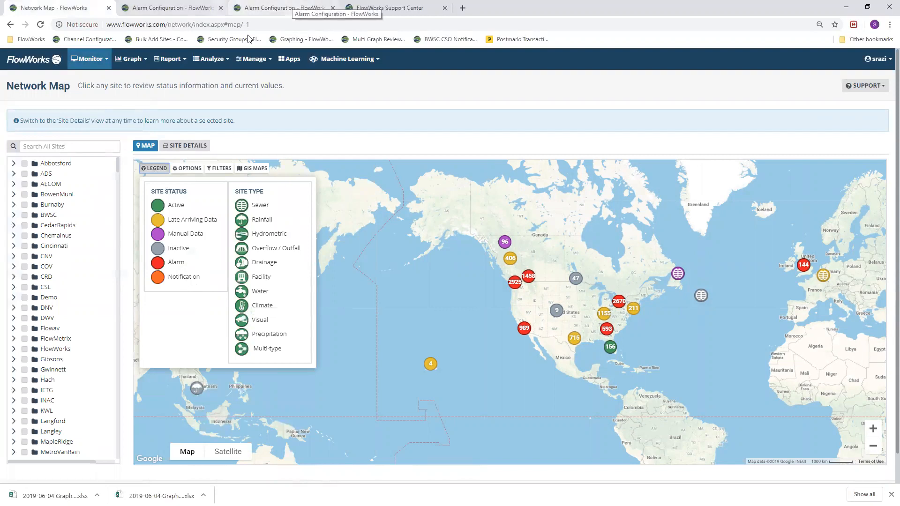
pyautogui.hotkey('ctrl', 'Tab')
pyautogui.hotkey('ctrl', 'Tab')
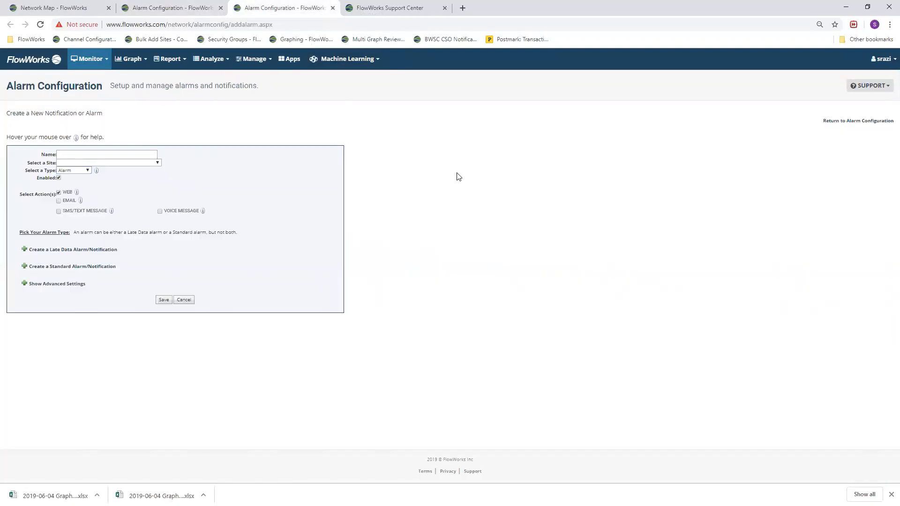
# Keep the type as Alarm and name the alarm "FlowWorks - High Level (Level, Velocity, Surcharge"
pyautogui.click(68, 172)
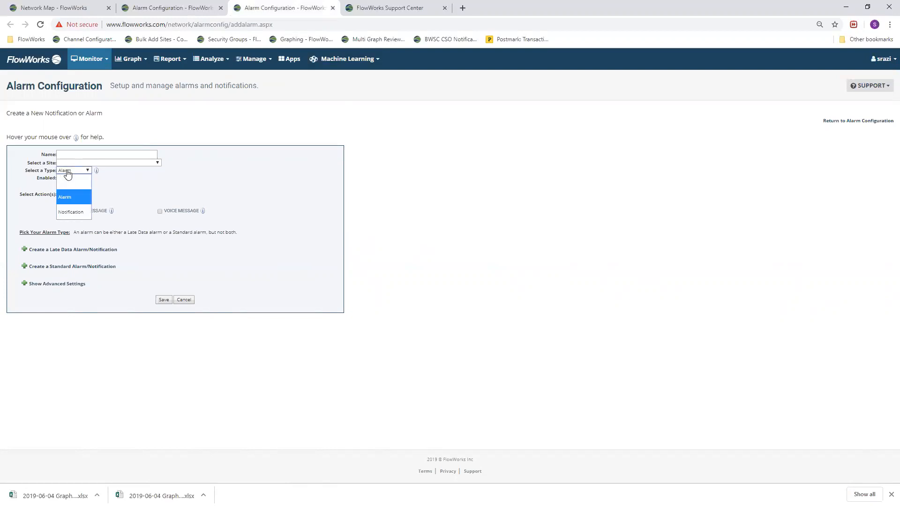
pyautogui.click(68, 201)
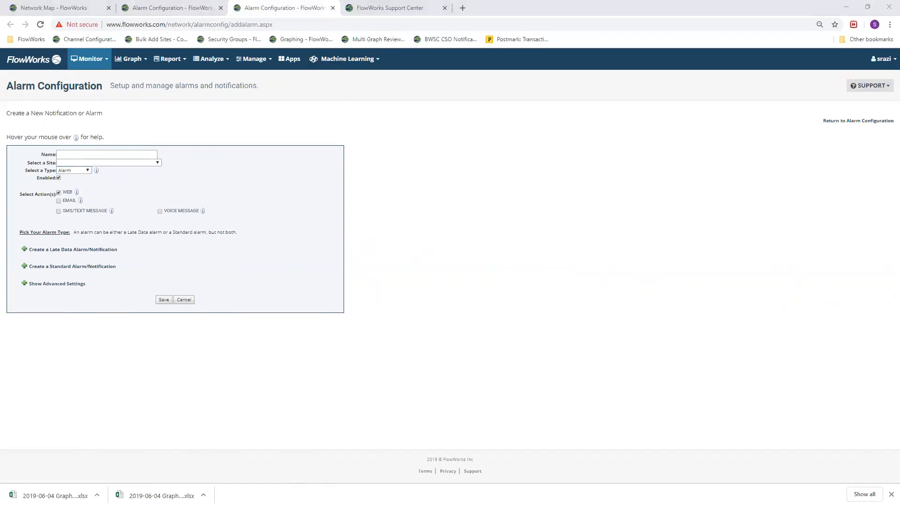
pyautogui.click(74, 154)
pyautogui.rightClick(78, 155)
pyautogui.click(118, 228)
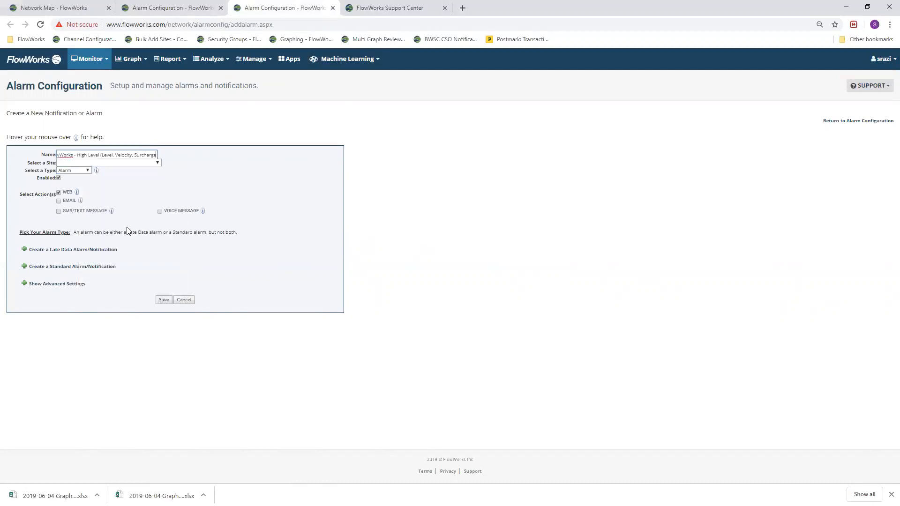
pyautogui.moveTo(109, 155); pyautogui.dragTo(22, 153)
pyautogui.click(100, 155)
# Choose Demo Sanitary Sewer as the site and create a standard alarm in basic rule mode
pyautogui.click(95, 167)
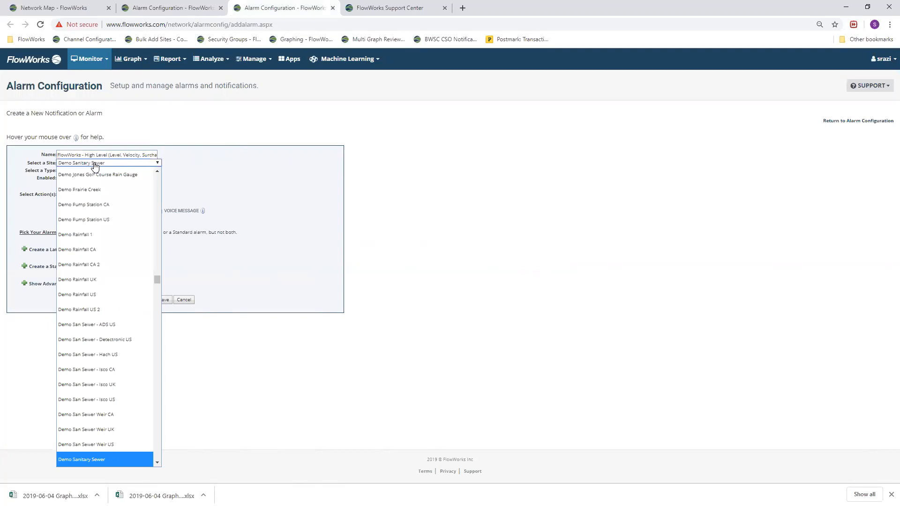
pyautogui.click(95, 165)
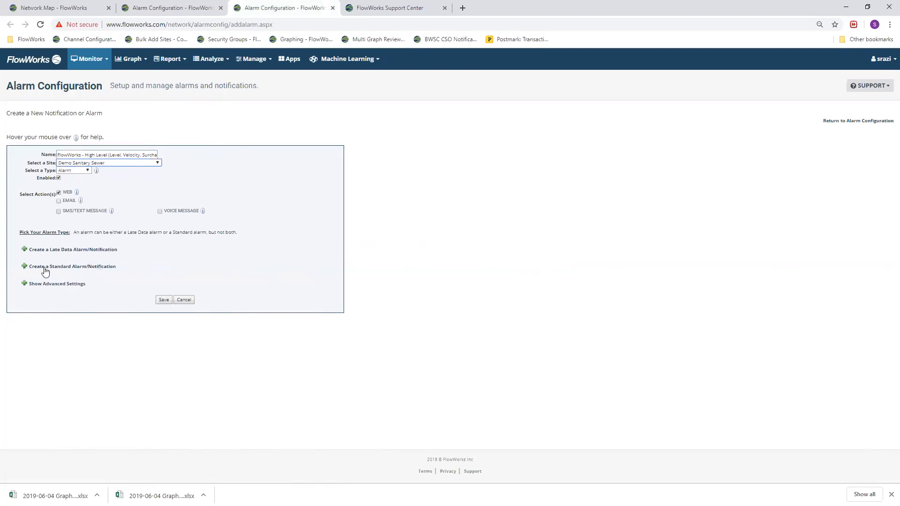
pyautogui.click(22, 267)
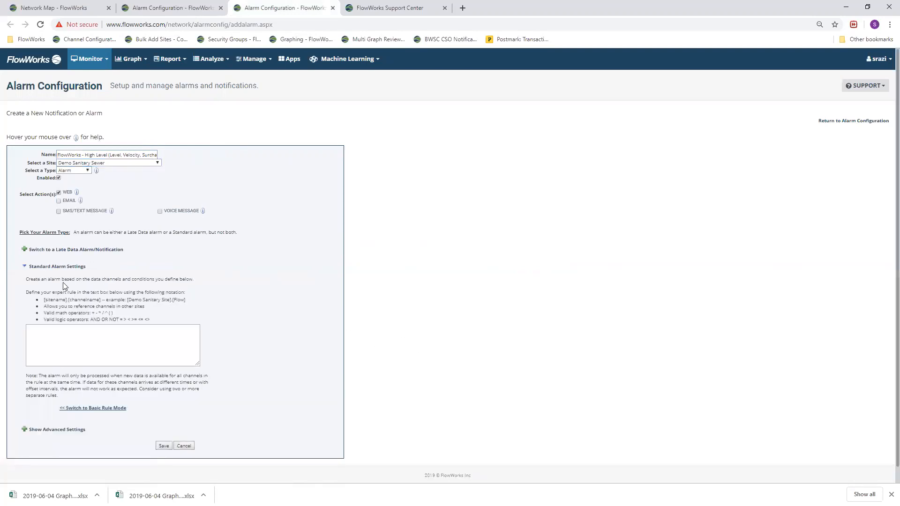
pyautogui.click(83, 408)
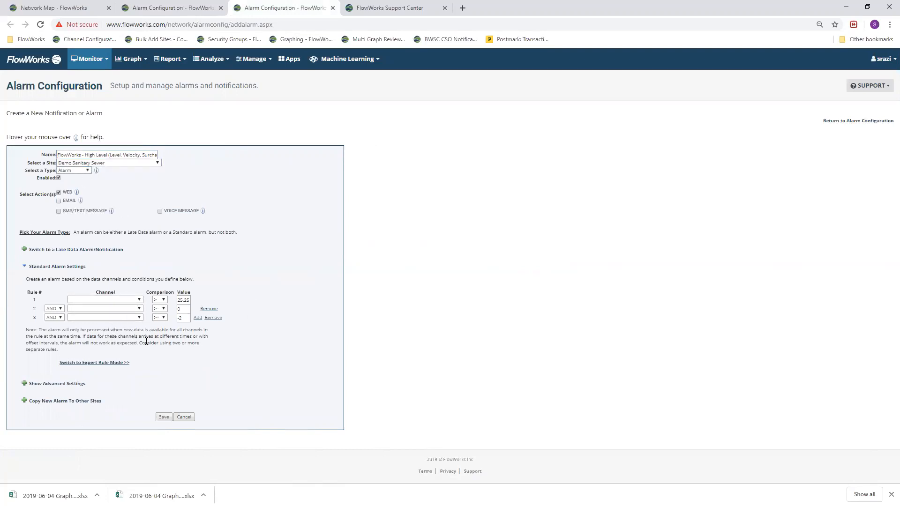
# Set the channels of rules 1, 2 and 3 to Raw Level, Raw Velocity and Surcharge Level
pyautogui.doubleClick(180, 300)
pyautogui.click(356, 303)
pyautogui.click(135, 300)
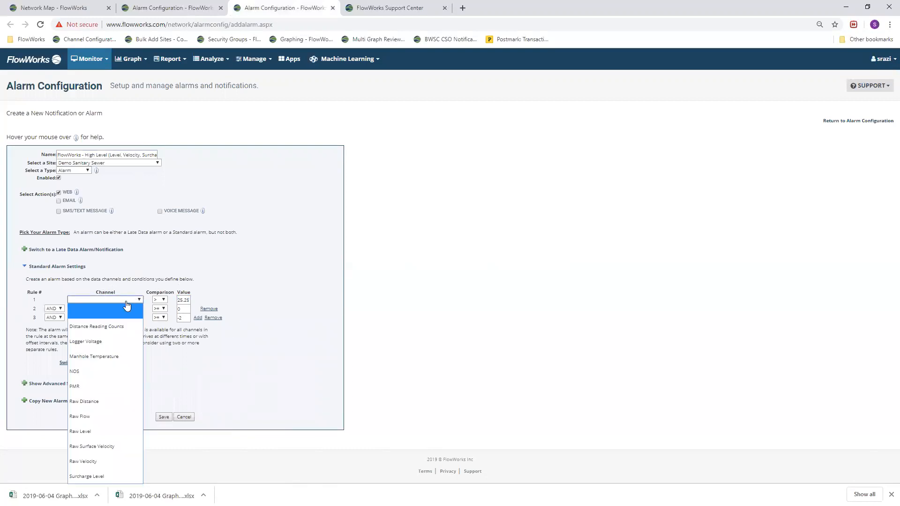
pyautogui.click(99, 432)
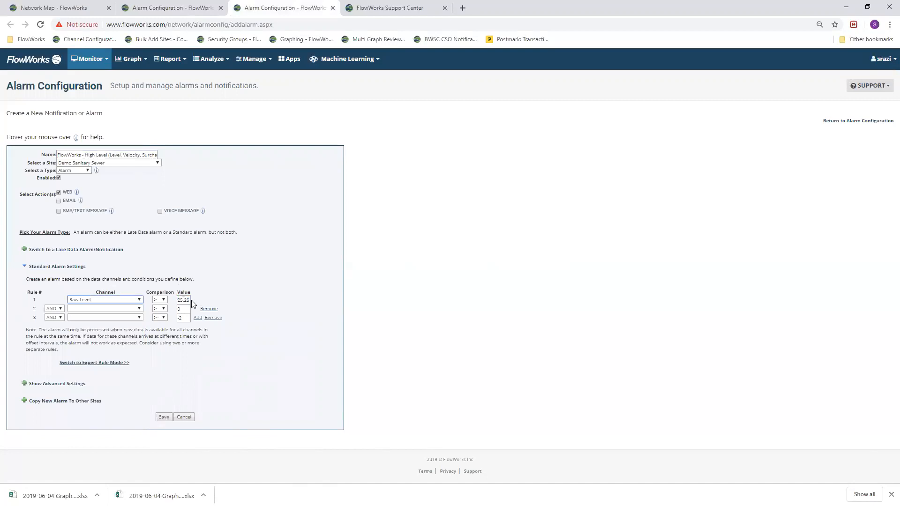
pyautogui.click(112, 311)
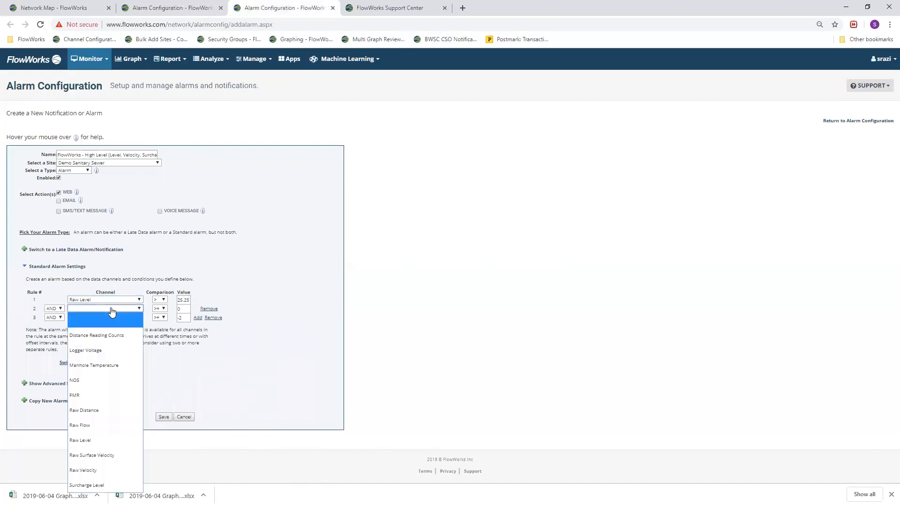
pyautogui.click(106, 469)
pyautogui.click(475, 288)
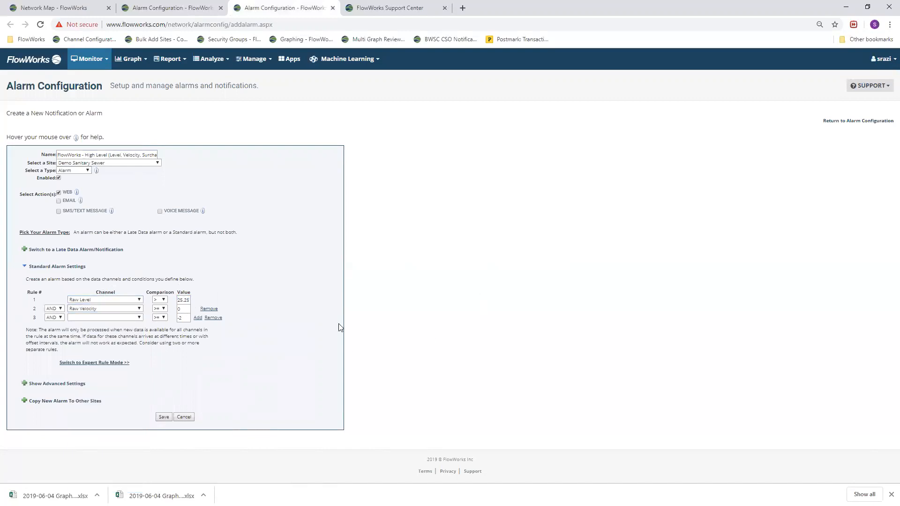
pyautogui.click(106, 317)
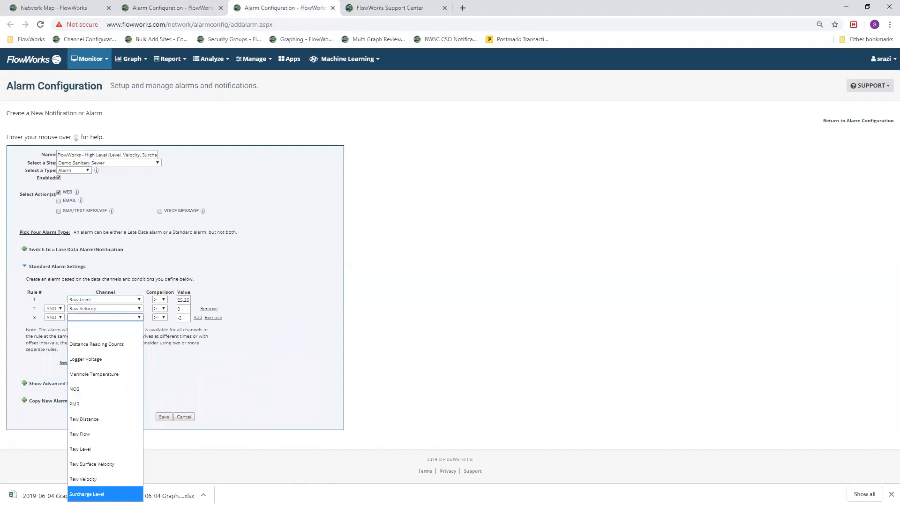
pyautogui.click(87, 494)
# Review the threshold values of the three rules and look at the site markers on the network map
pyautogui.click(183, 309)
pyautogui.doubleClick(185, 301)
pyautogui.doubleClick(183, 309)
pyautogui.doubleClick(184, 319)
pyautogui.click(510, 292)
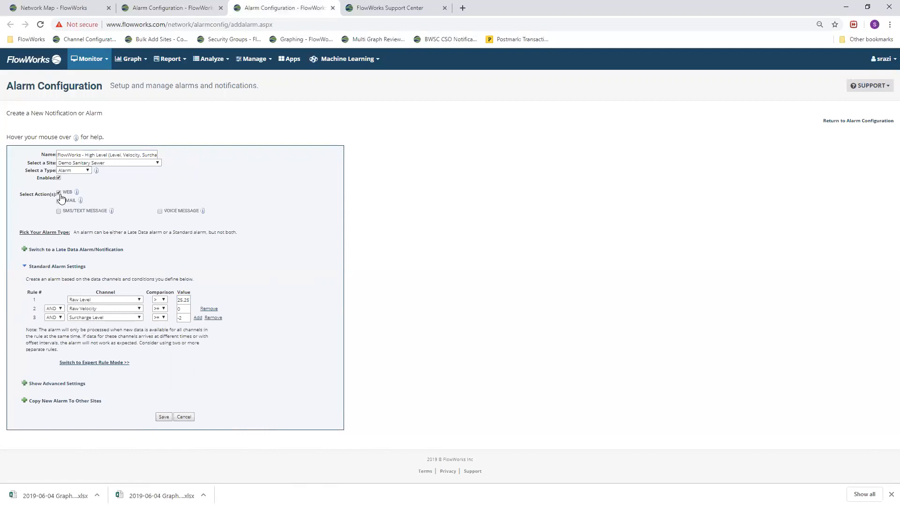
pyautogui.click(75, 7)
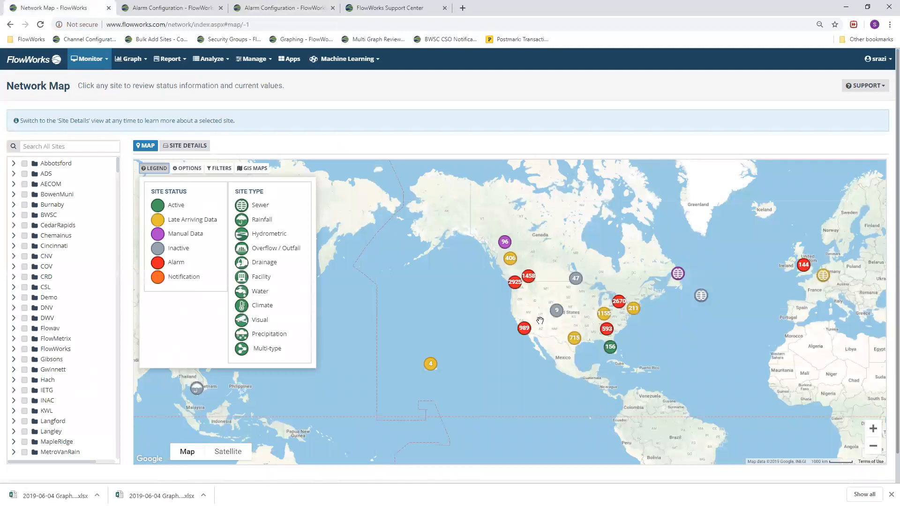
pyautogui.click(262, 8)
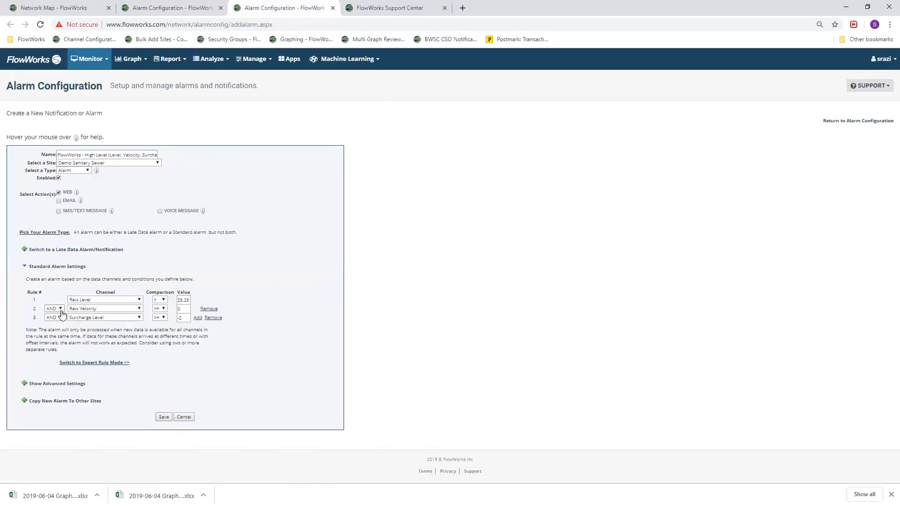
# Enable the email action for the alarm and check the end of the recipients' address list
pyautogui.click(59, 201)
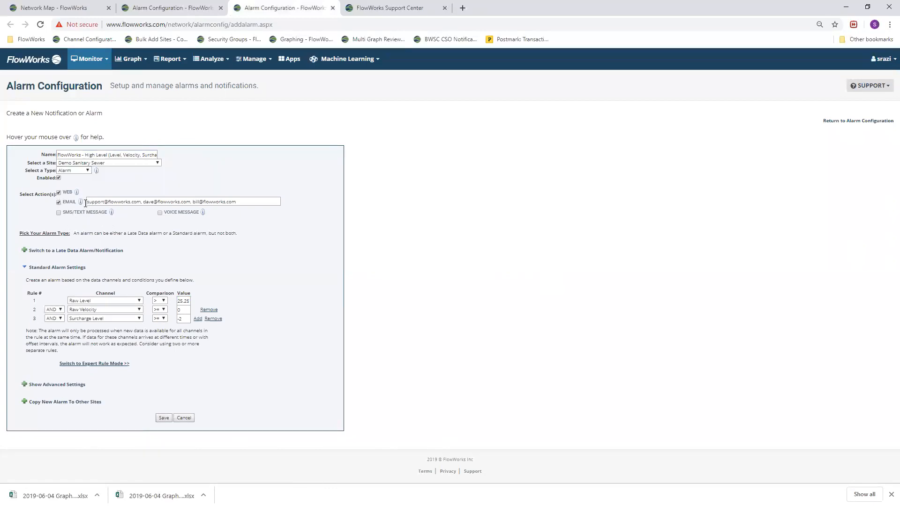
pyautogui.click(251, 200)
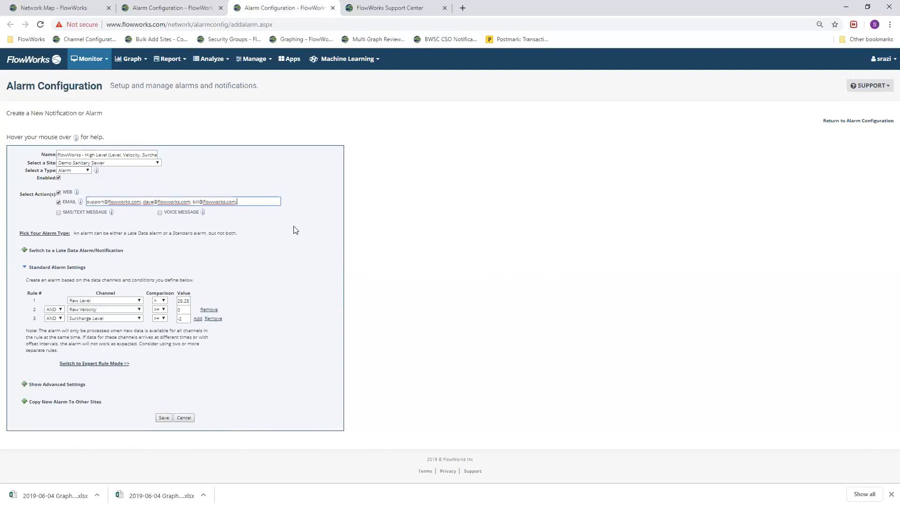
pyautogui.press('BackSpace')
pyautogui.click(565, 173)
# Enable SMS/text messages with two phone number entries, setting the second one's country to Canada
pyautogui.click(59, 214)
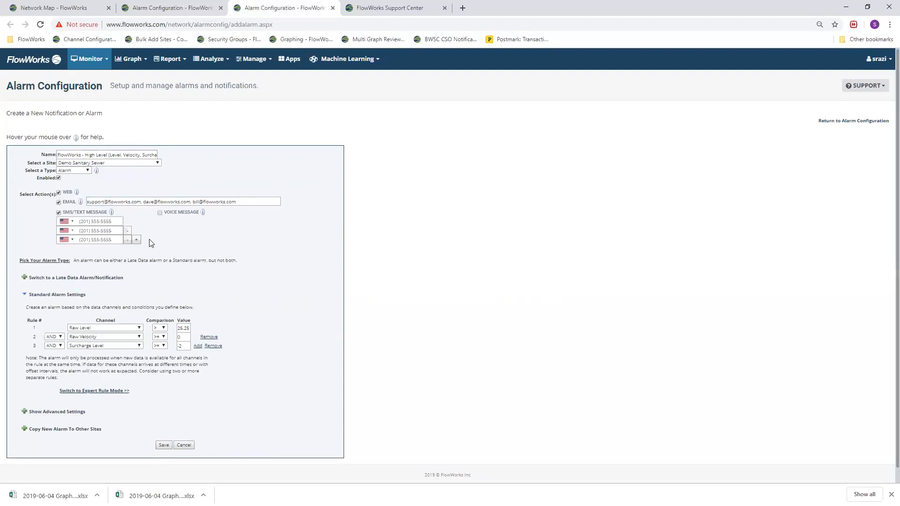
pyautogui.click(72, 232)
pyautogui.click(79, 246)
pyautogui.click(137, 240)
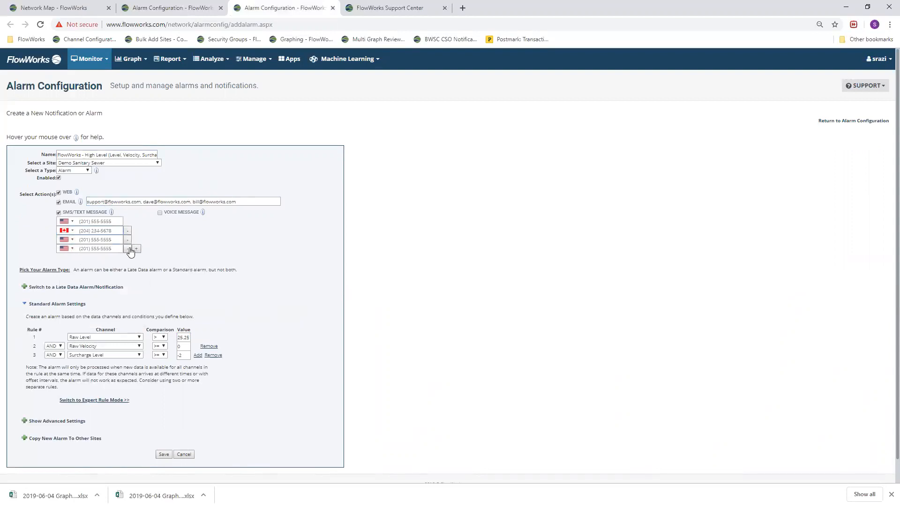
pyautogui.click(127, 249)
pyautogui.click(128, 240)
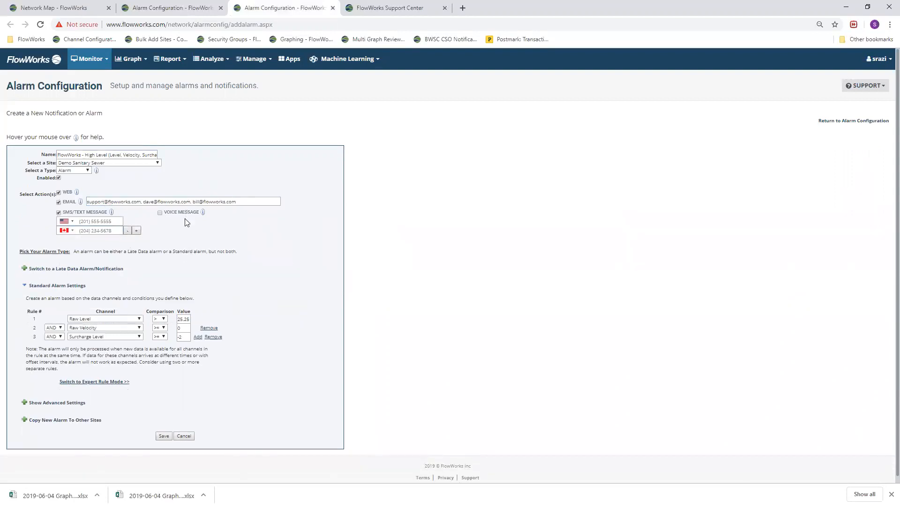
# Enable voice messages and set the second phone number's country to Canada
pyautogui.click(160, 213)
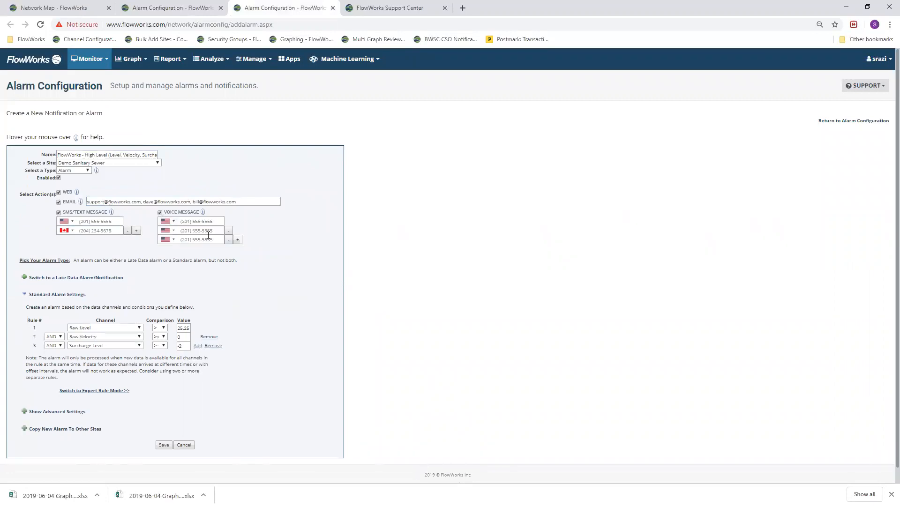
pyautogui.click(172, 231)
pyautogui.click(202, 249)
# In expert rule mode, paste Site 1 Level > 25.25 OR Site 2 Level > 27, each with Velocity >= 0 AND Surcharge level >= -2
pyautogui.click(95, 390)
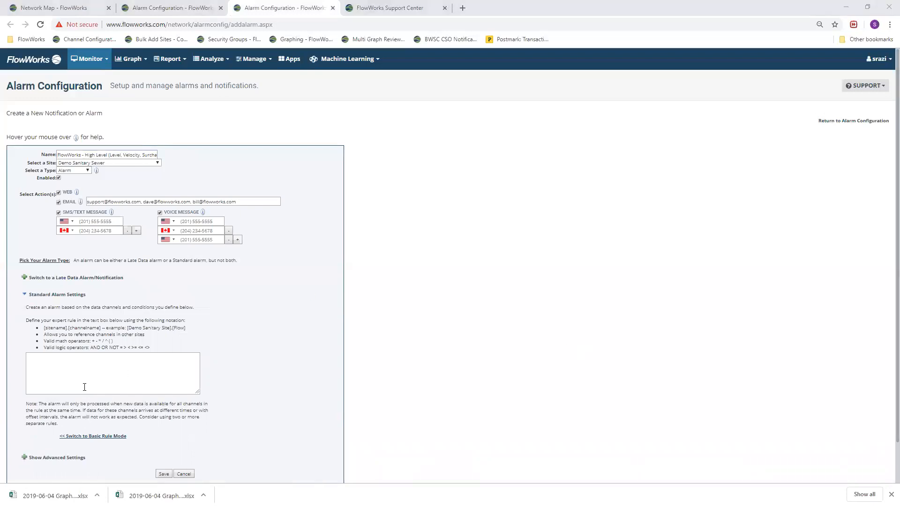
pyautogui.moveTo(44, 329); pyautogui.dragTo(103, 330)
pyautogui.click(146, 376)
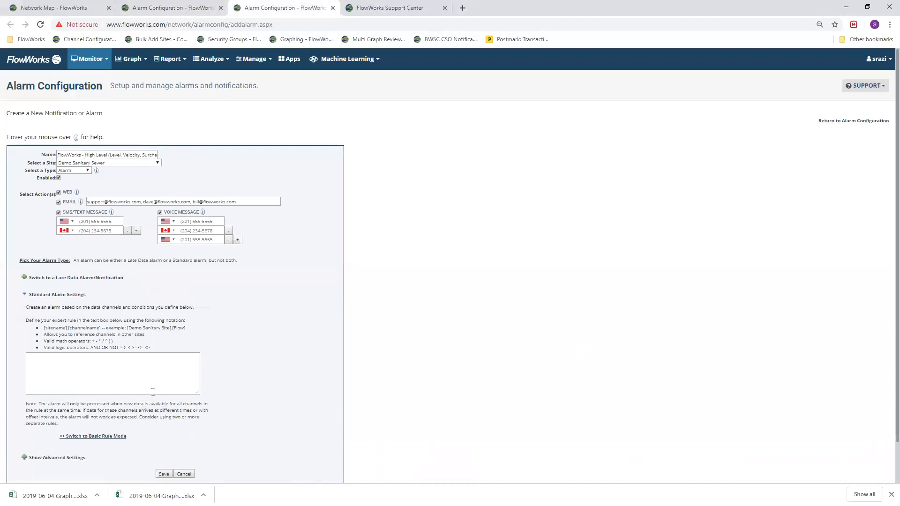
pyautogui.rightClick(112, 366)
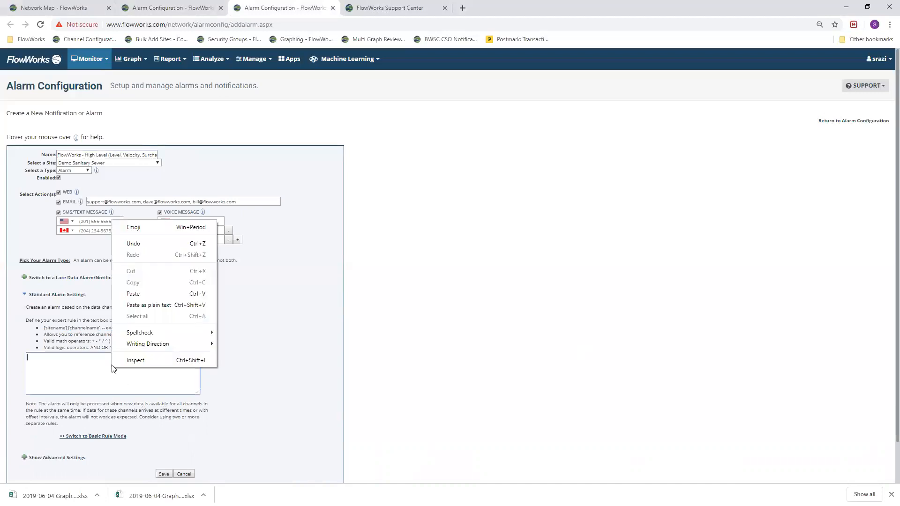
pyautogui.click(141, 298)
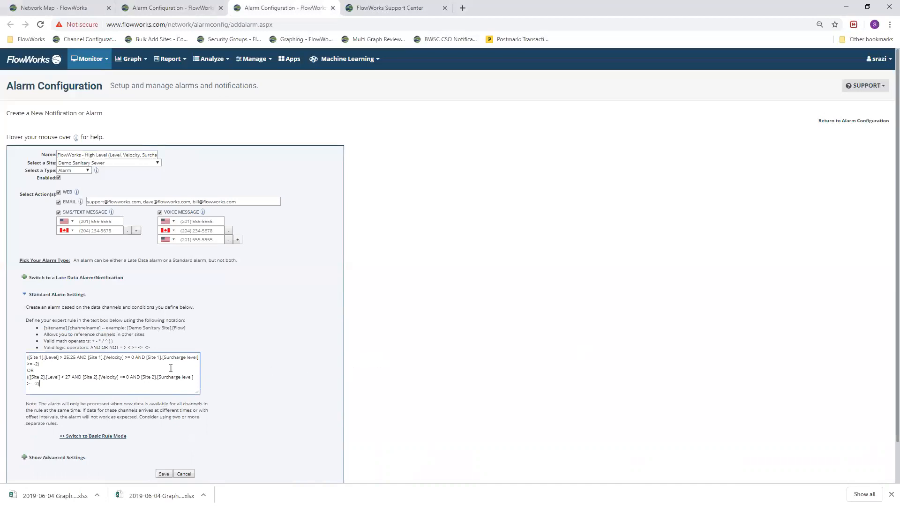
# Review the Site 1 and Site 2 conditions in the expert rule and switch to the FlowWorks Support Center
pyautogui.moveTo(41, 365); pyautogui.dragTo(20, 361)
pyautogui.click(48, 361)
pyautogui.click(37, 369)
pyautogui.moveTo(27, 377); pyautogui.dragTo(52, 383)
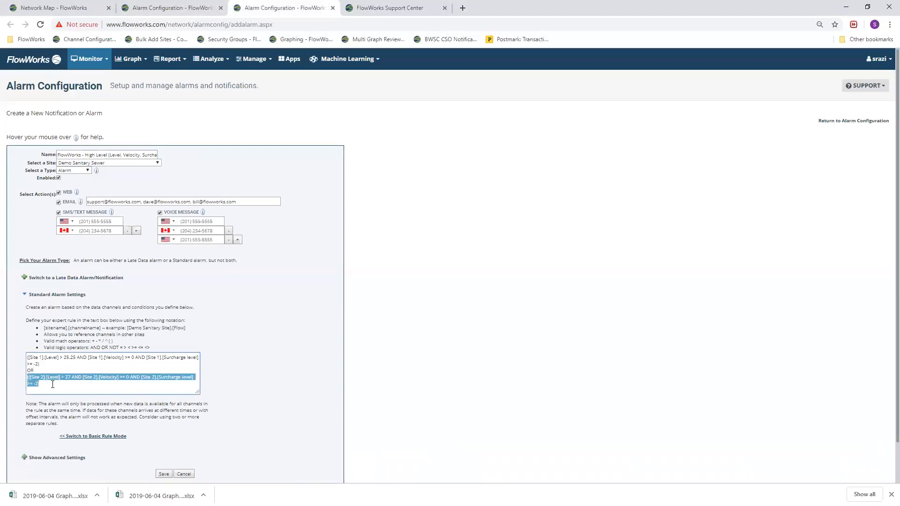
pyautogui.click(51, 388)
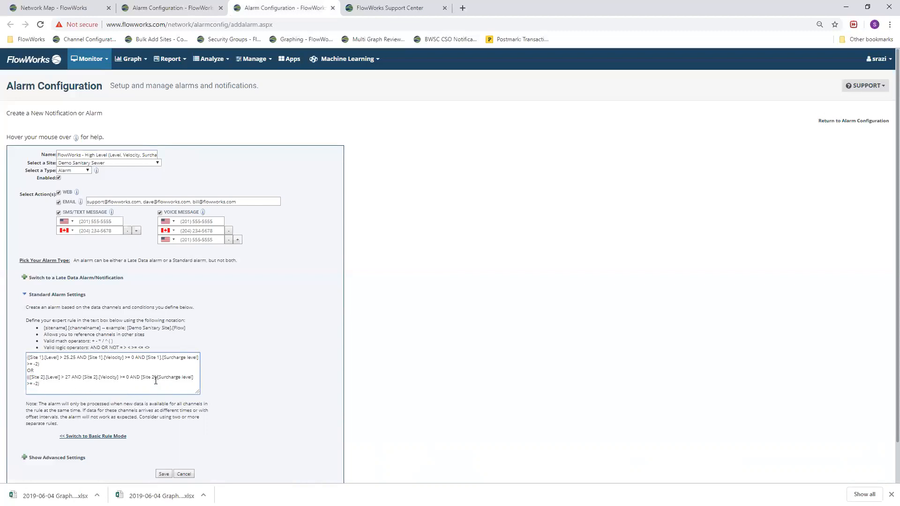
pyautogui.moveTo(39, 364); pyautogui.dragTo(19, 380)
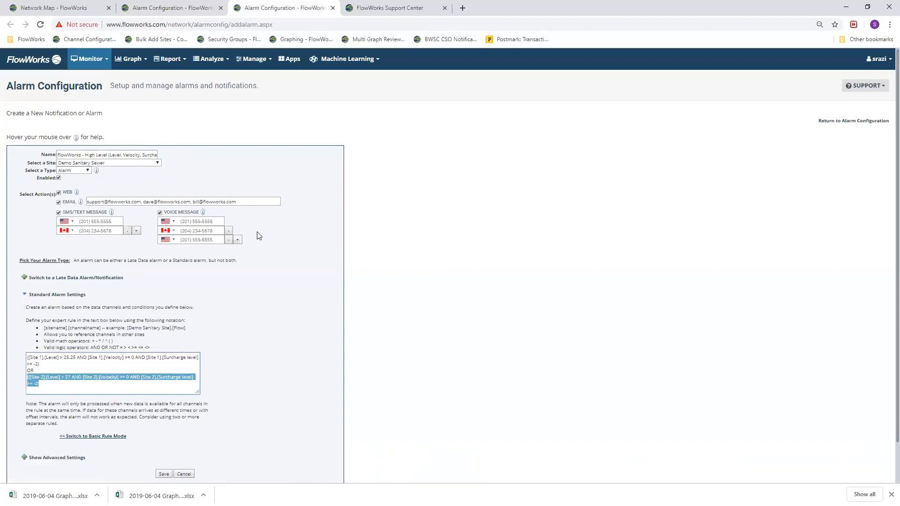
pyautogui.click(571, 223)
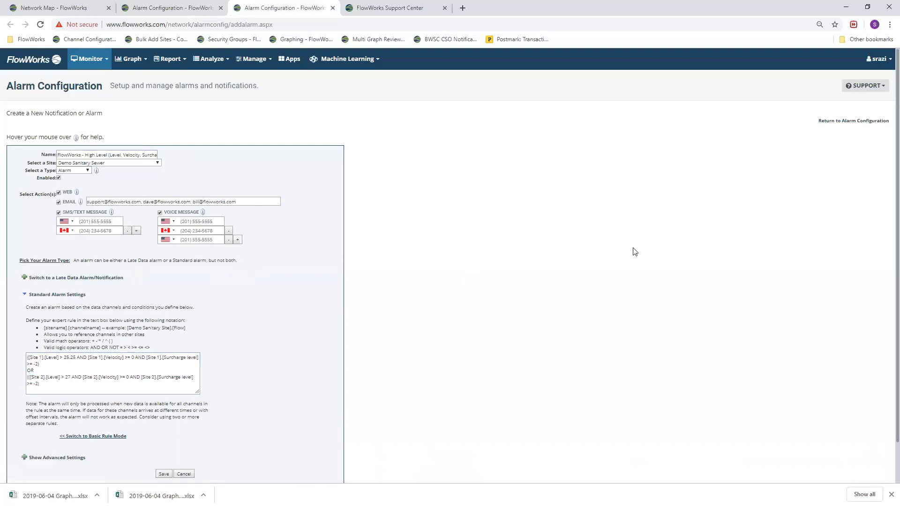
pyautogui.hotkey('ctrl', 'Tab')
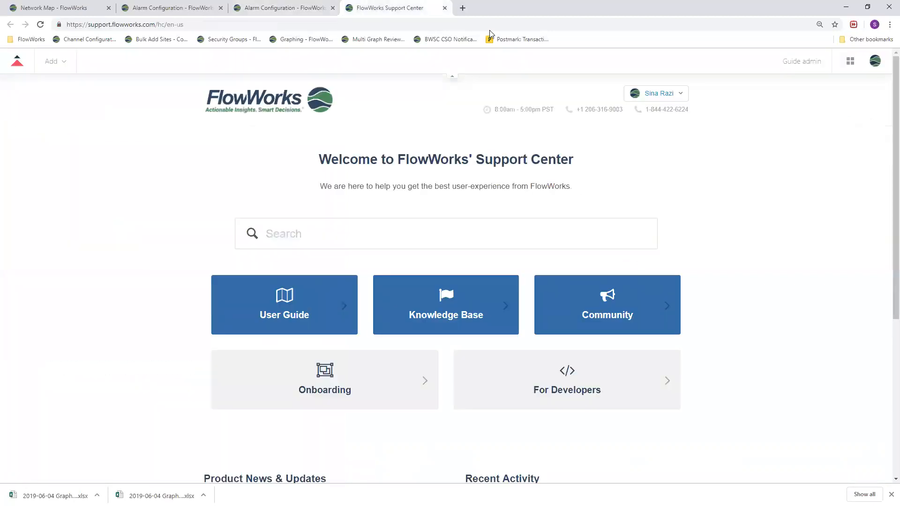